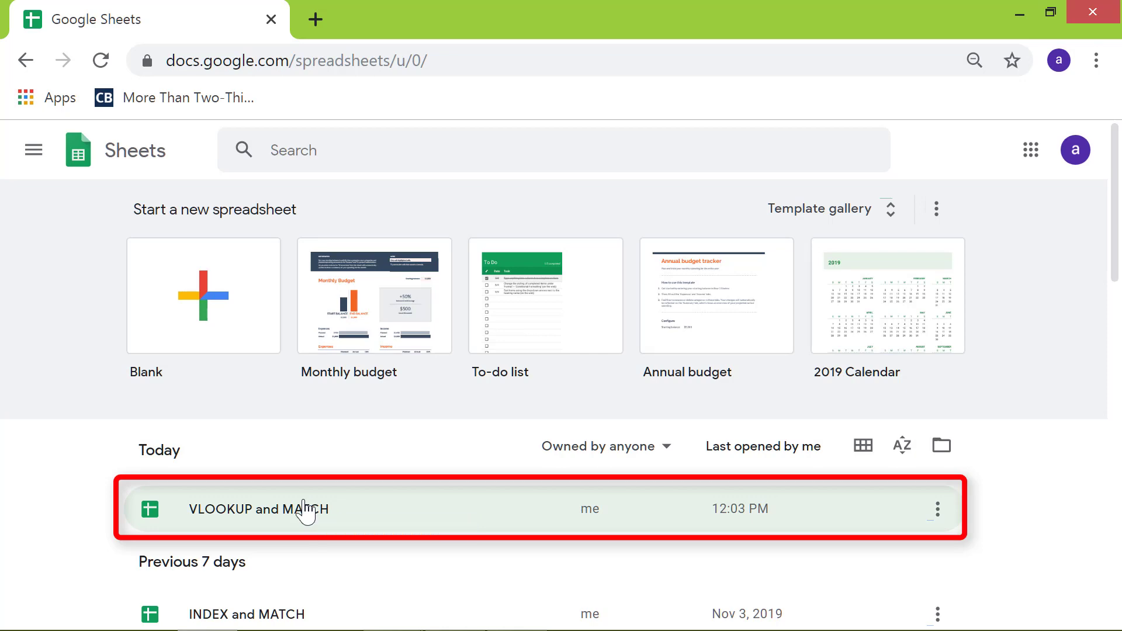
# - Open the VLOOKUP and MATCH file and enter =VLOOKUP(G3,A3:E6,2,0) in H3
pyautogui.click(305, 510)
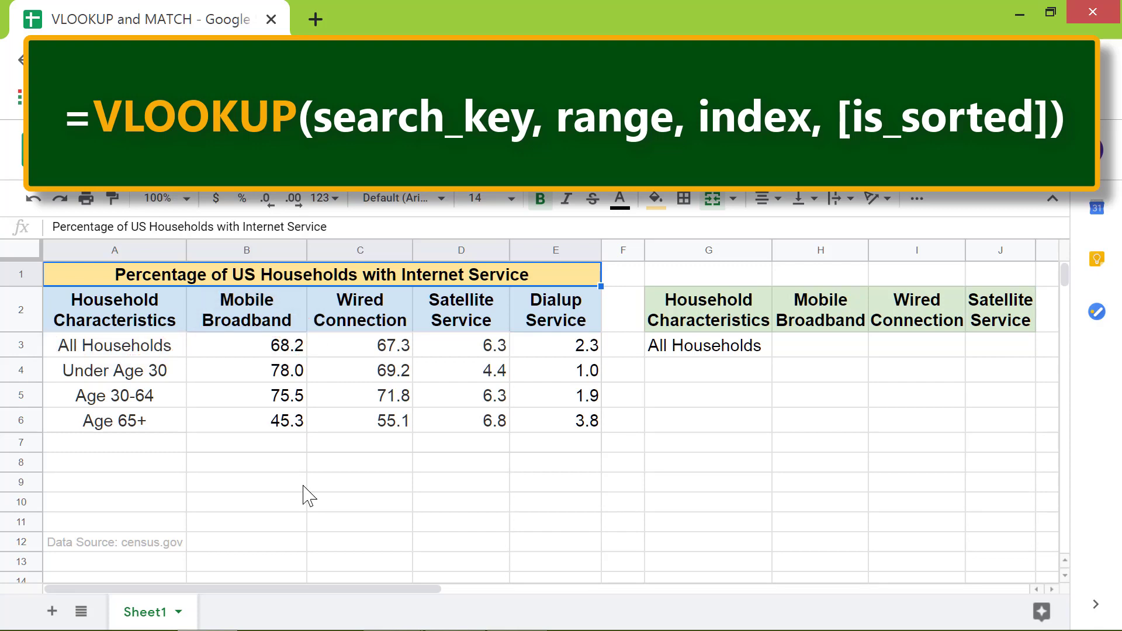
pyautogui.click(789, 355)
pyautogui.write('=v')
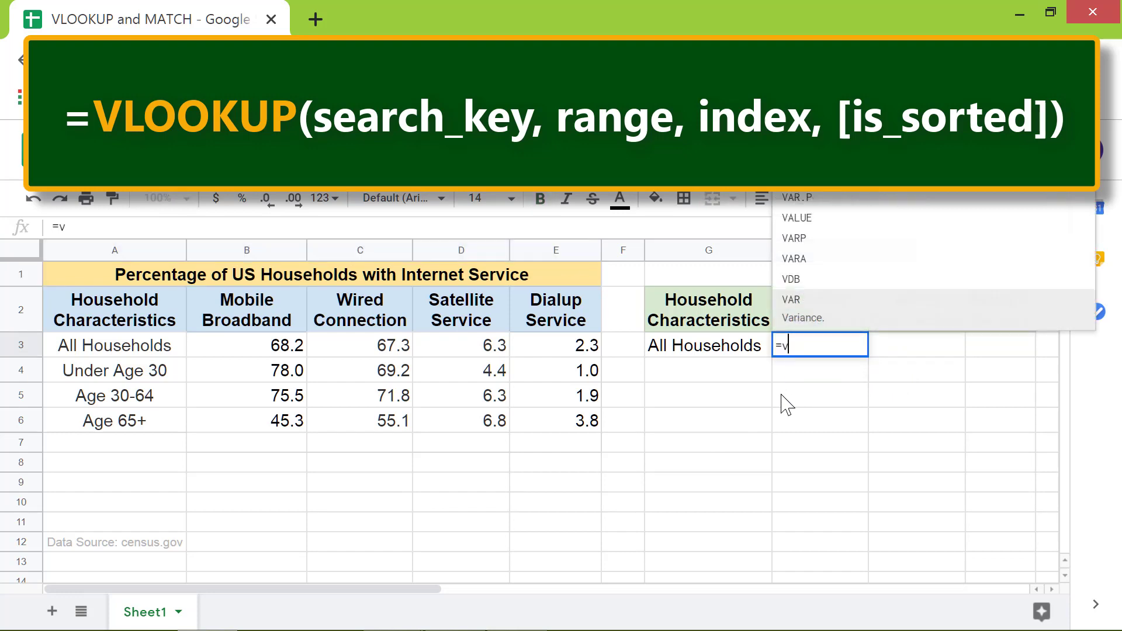
pyautogui.write('loo')
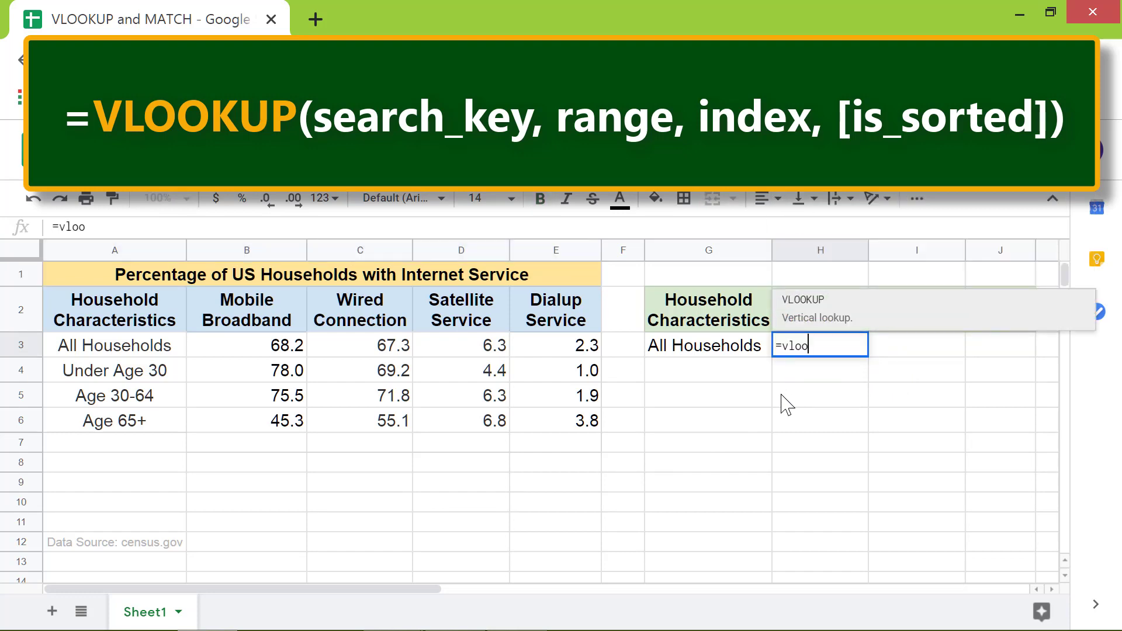
pyautogui.click(840, 310)
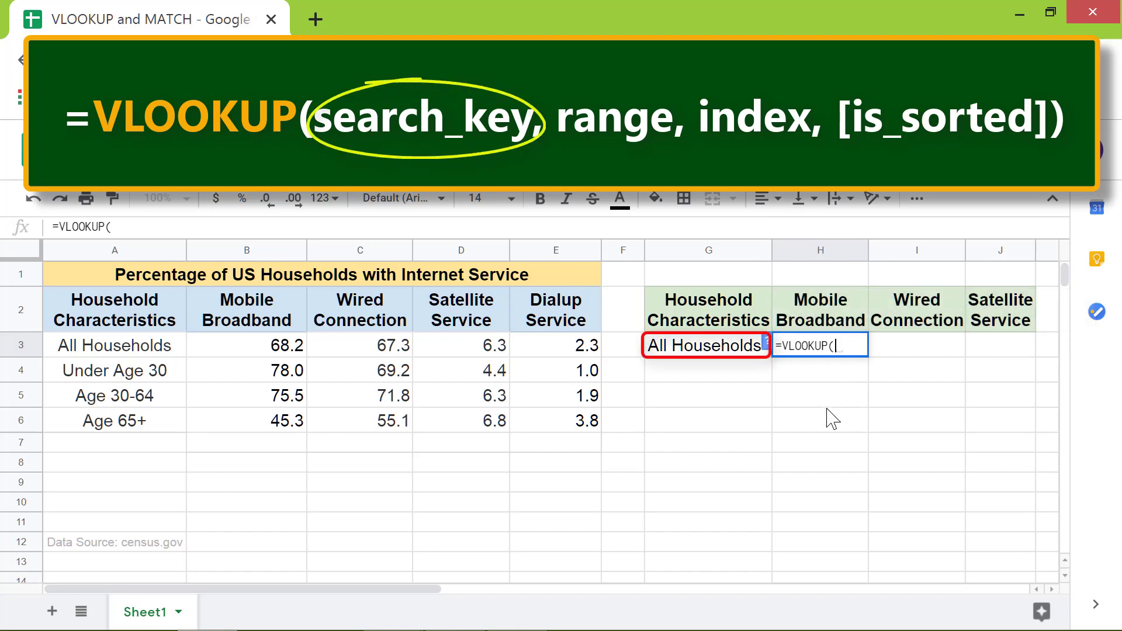
pyautogui.click(693, 346)
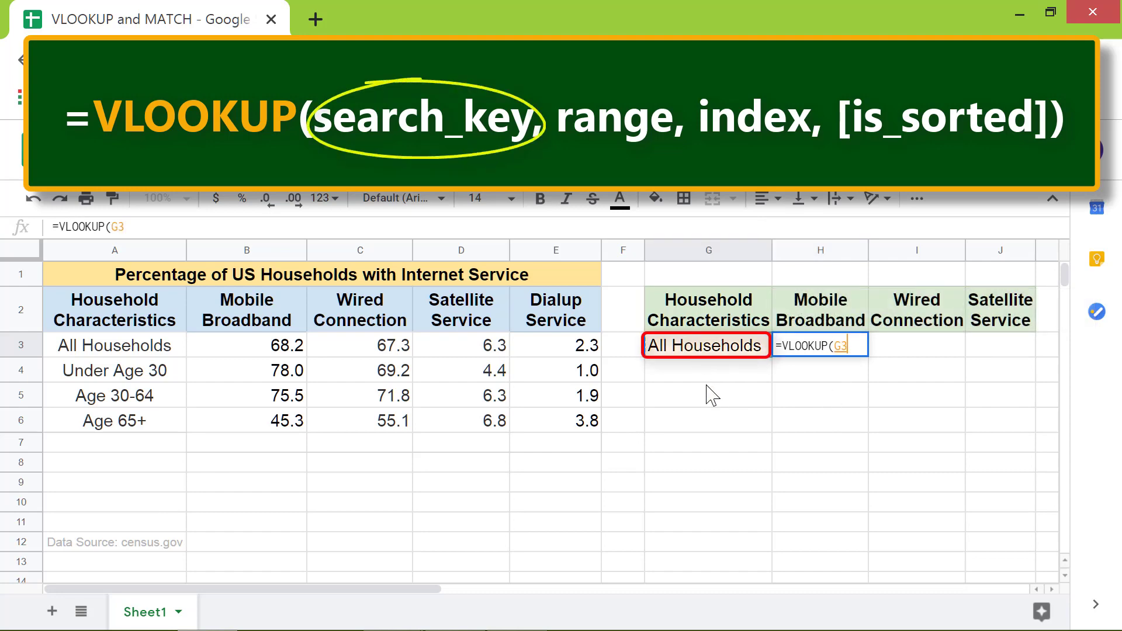
pyautogui.write(',')
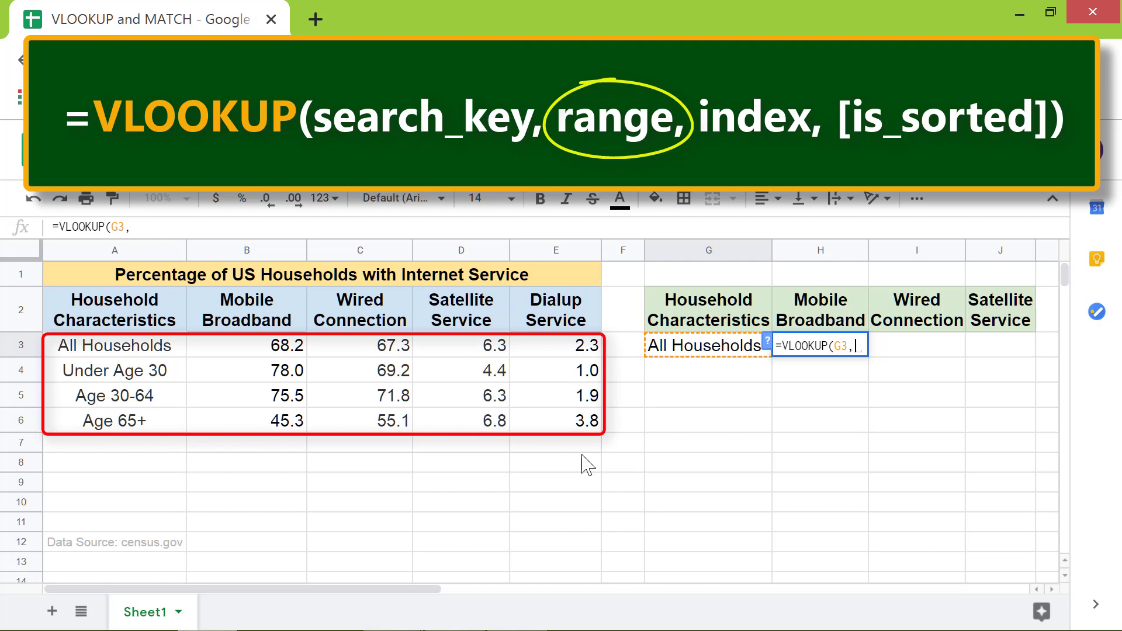
pyautogui.click(174, 351)
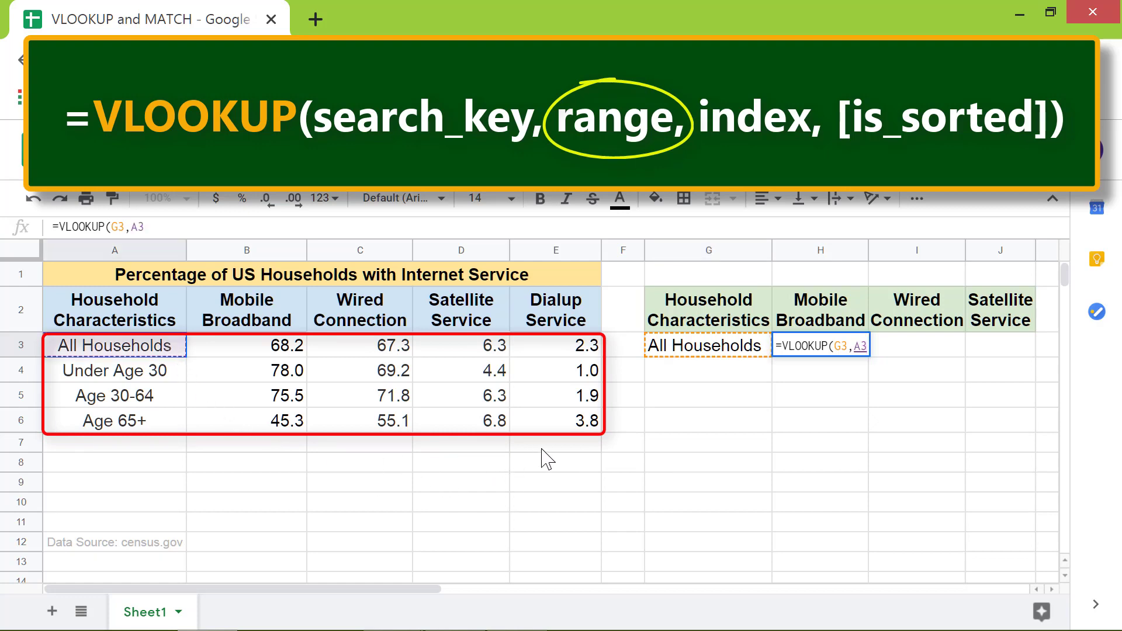
pyautogui.keyDown('shift'); pyautogui.click(577, 420); pyautogui.keyUp('shift')
pyautogui.write(', ')
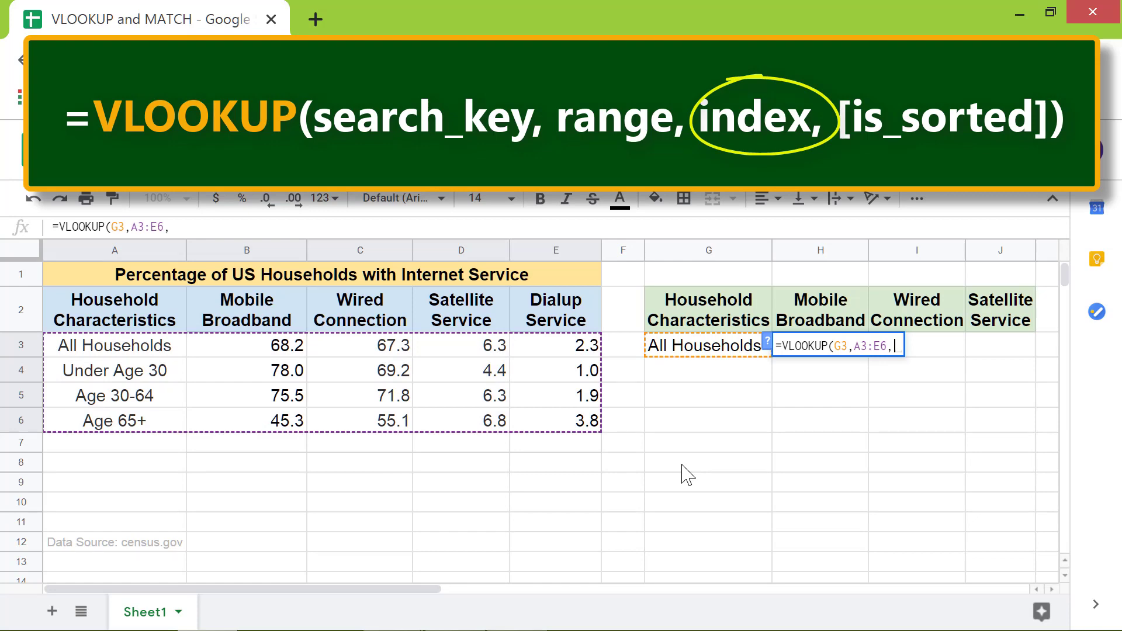
pyautogui.write('2')
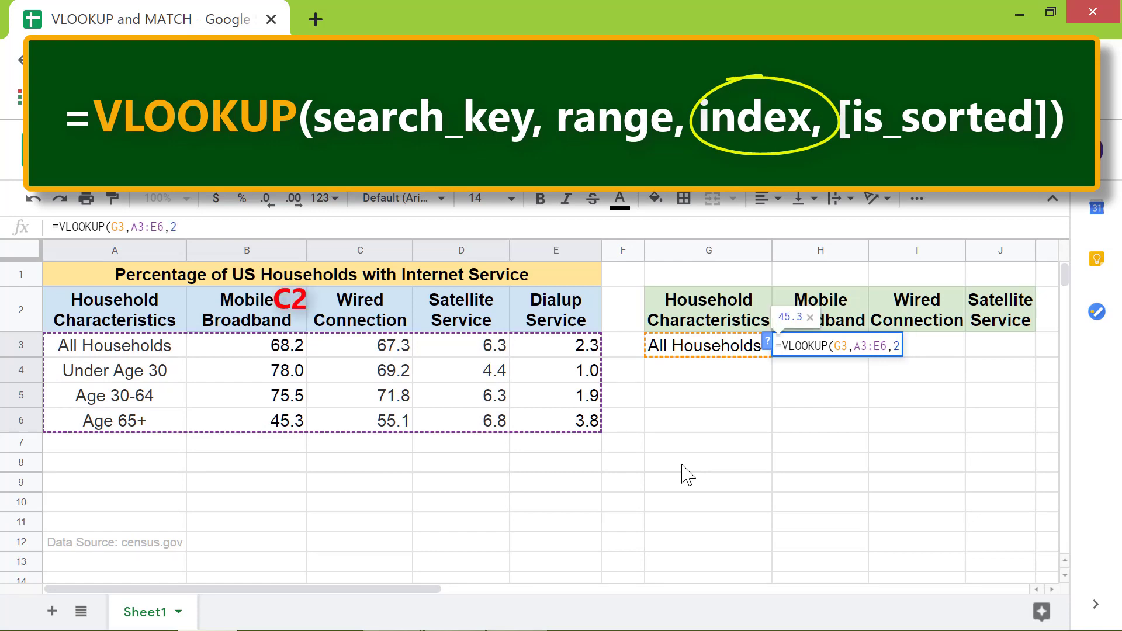
pyautogui.write(',')
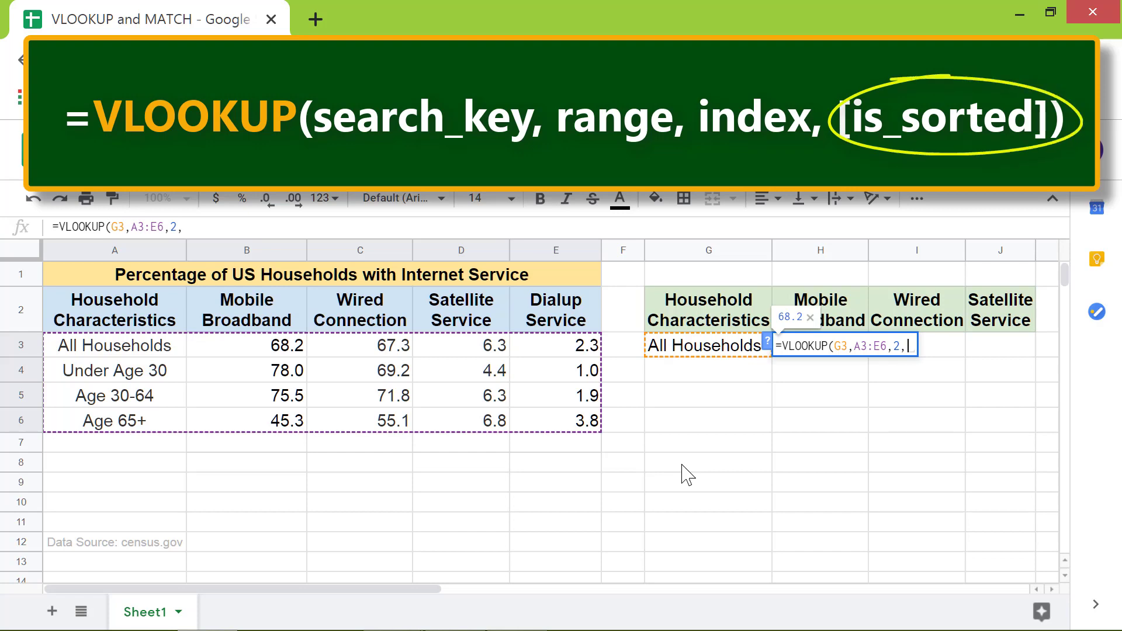
pyautogui.write('0')
pyautogui.press('Return')
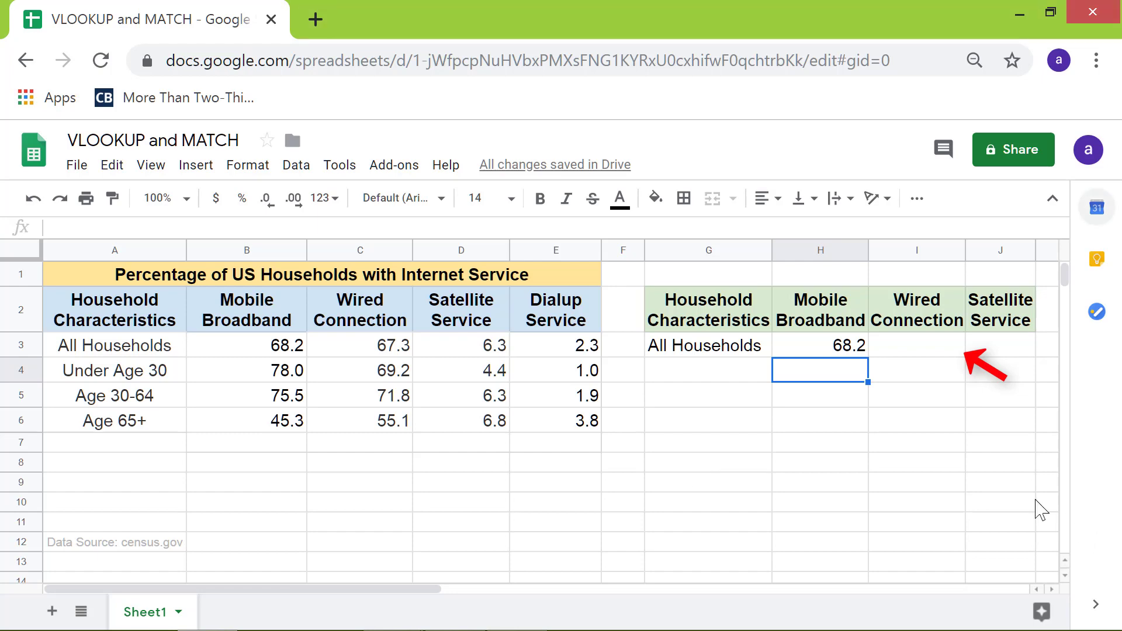
# - Fill the H3 formula right into I3 and inspect its shifted references
pyautogui.click(856, 355)
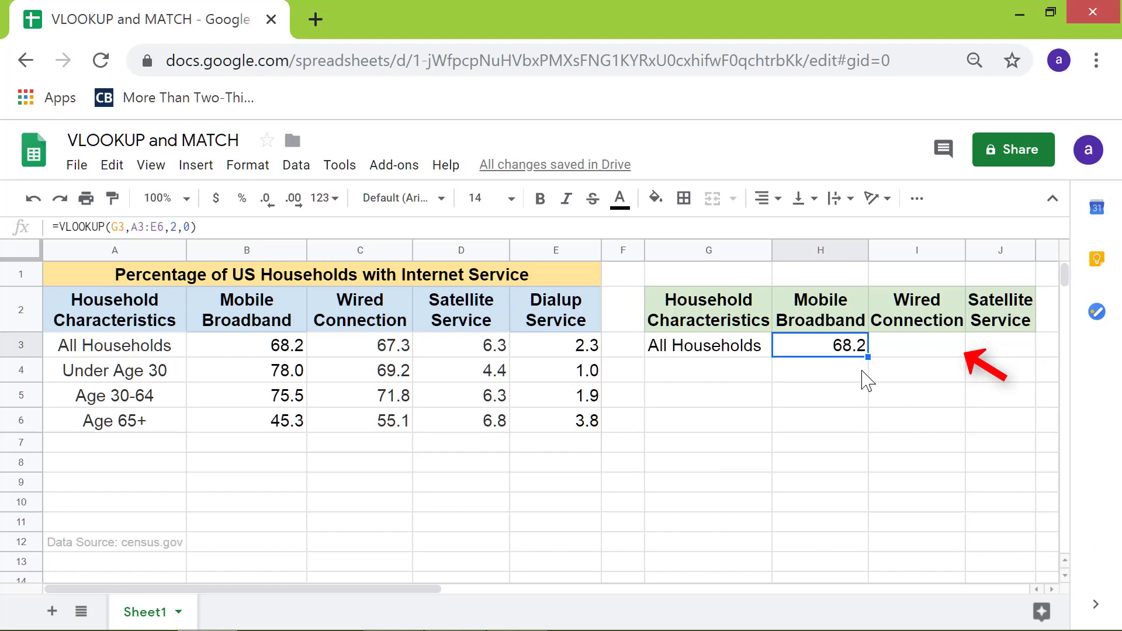
pyautogui.moveTo(866, 357); pyautogui.dragTo(943, 357)
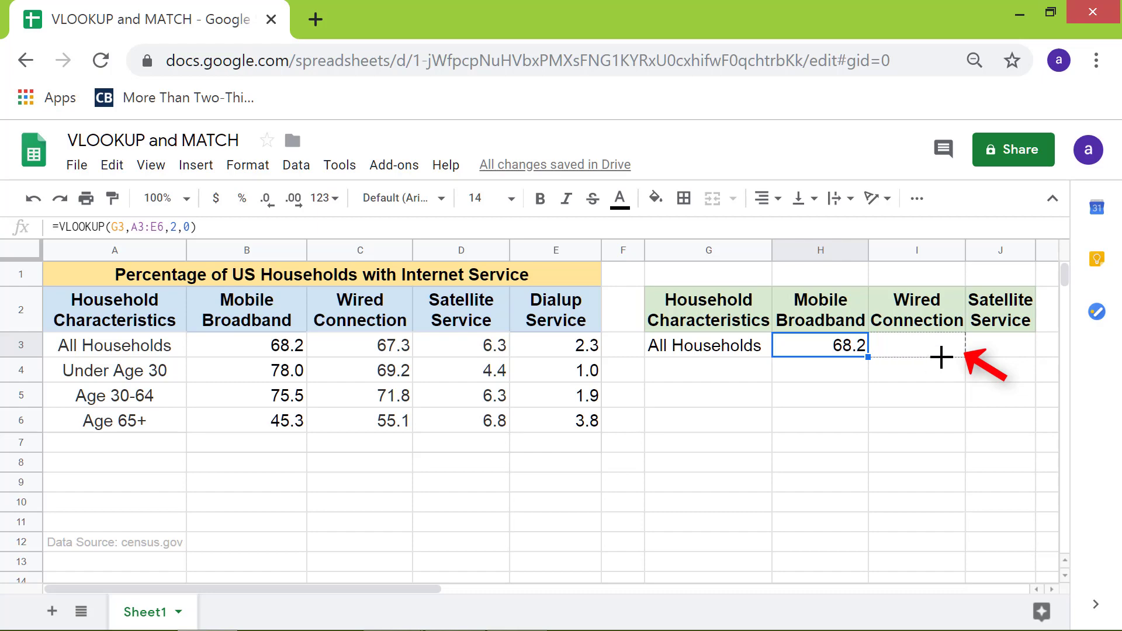
pyautogui.click(942, 379)
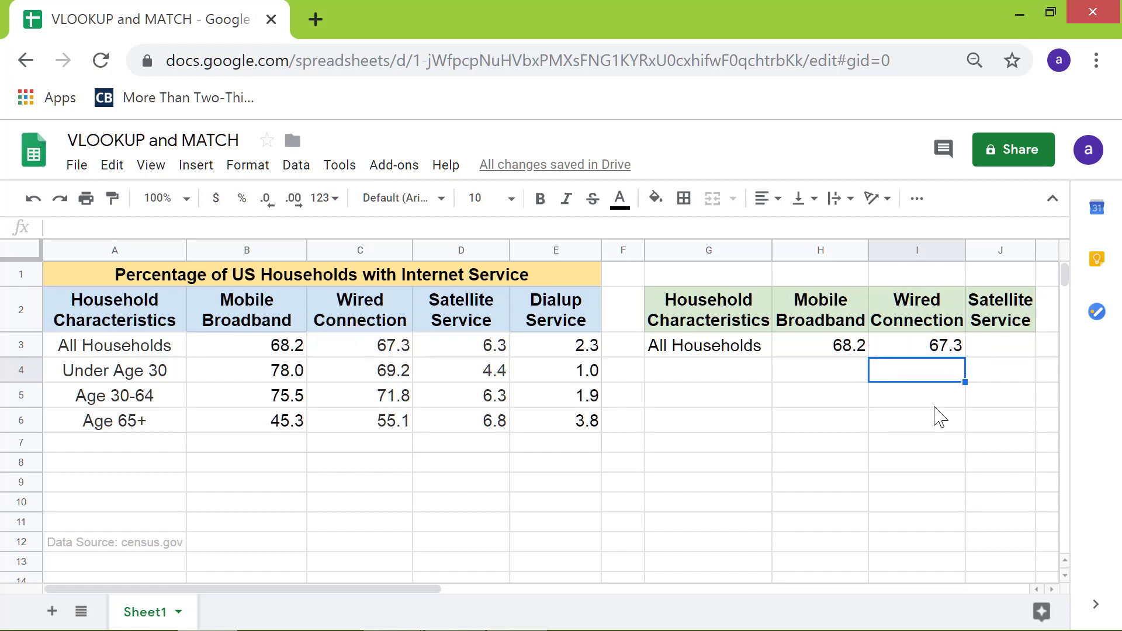
pyautogui.click(928, 352)
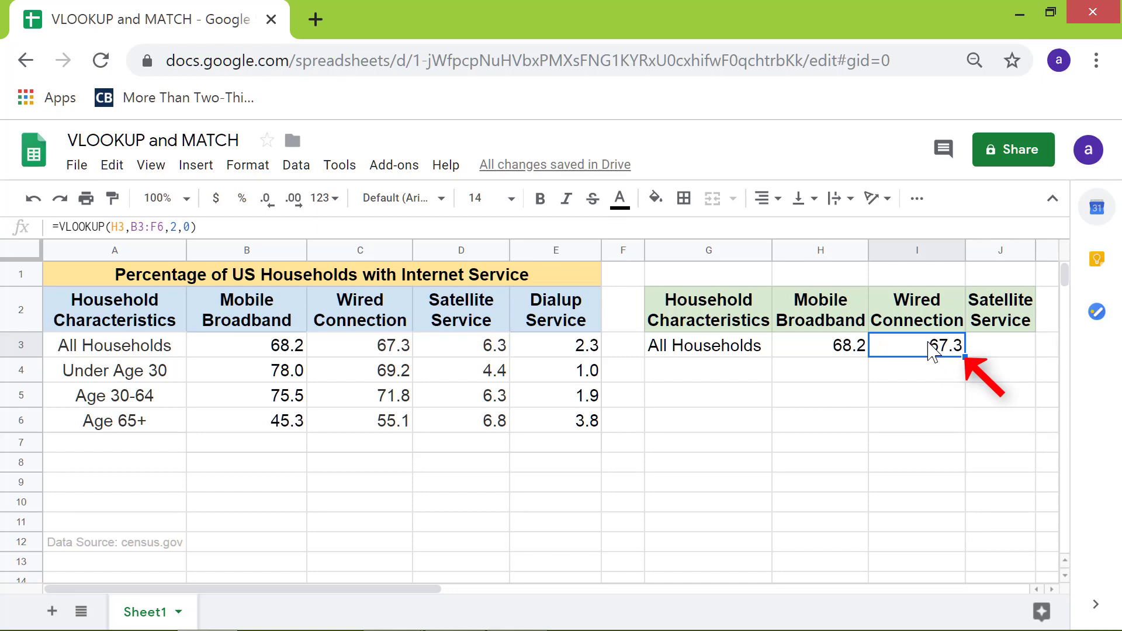
# - Clear I3 and make H3's G3 and A3:E6 references absolute
pyautogui.press('Delete')
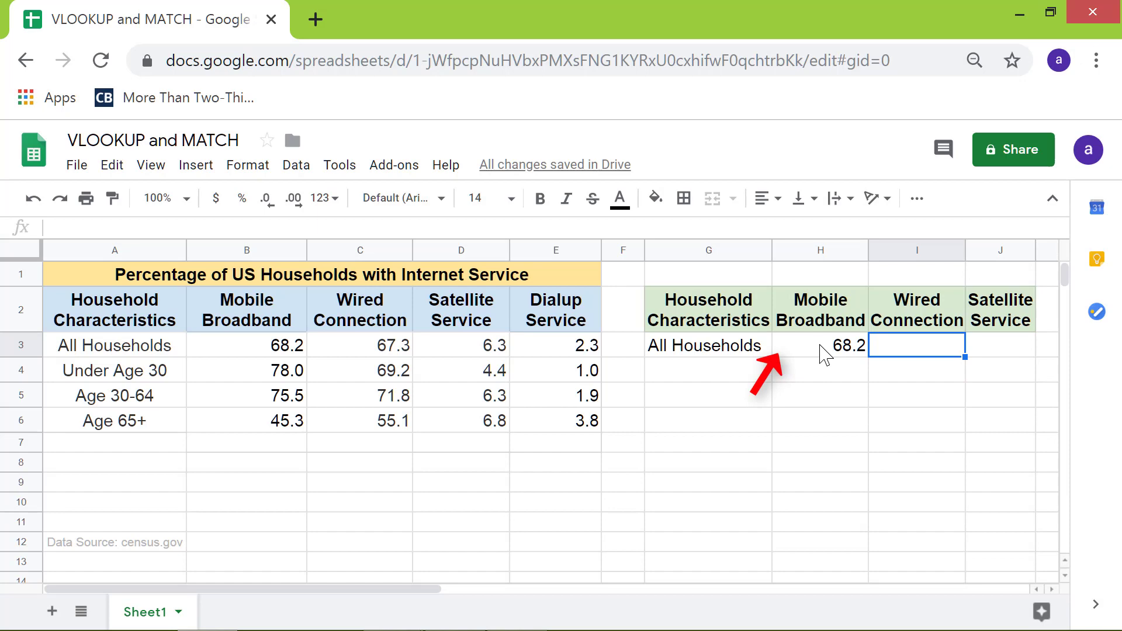
pyautogui.click(825, 350)
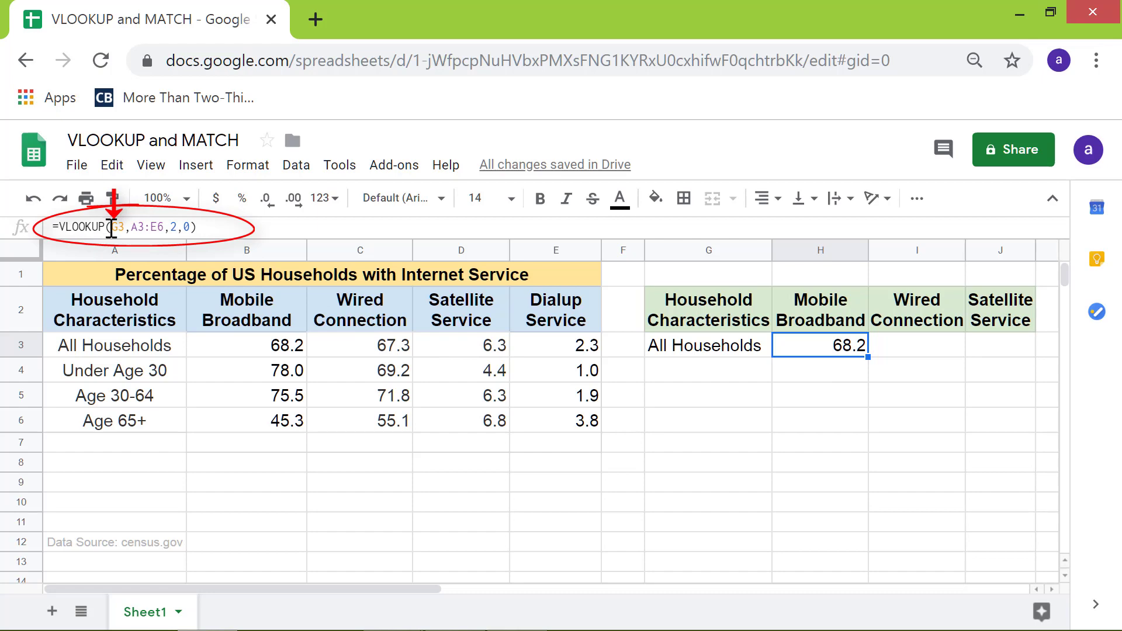
pyautogui.click(112, 227)
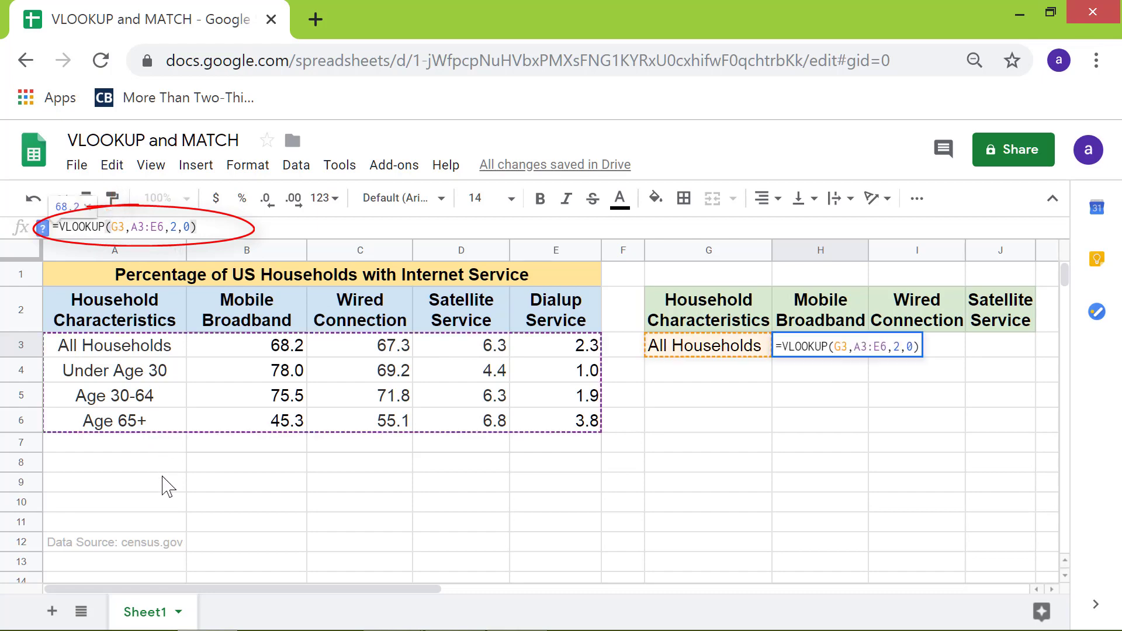
pyautogui.press('F4')
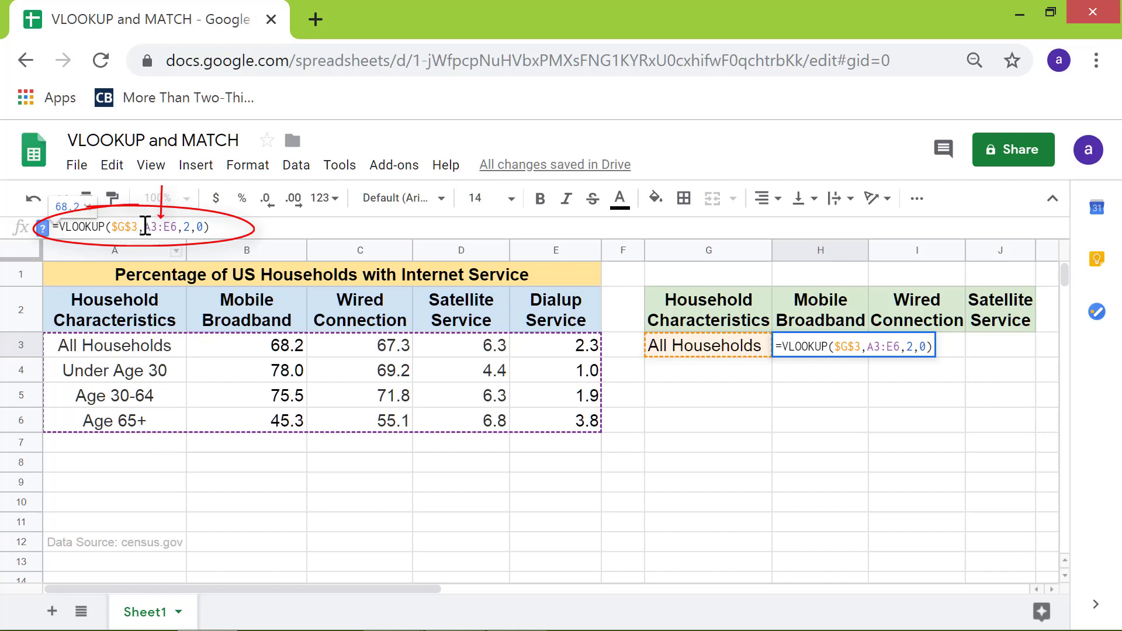
pyautogui.click(144, 226)
pyautogui.press('F4')
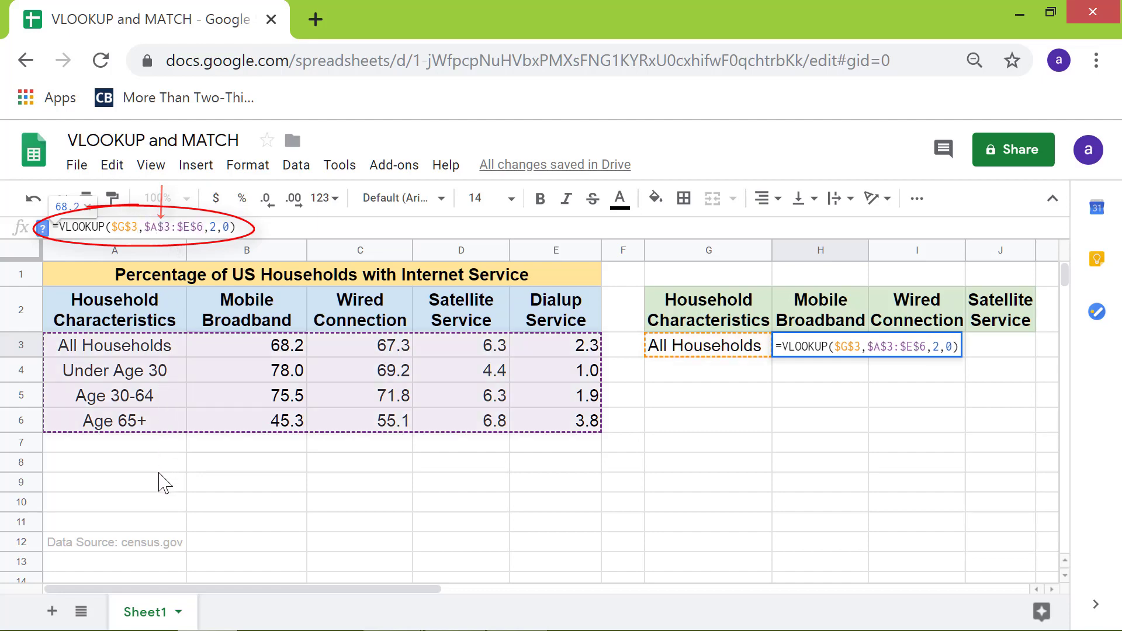
pyautogui.press('Return')
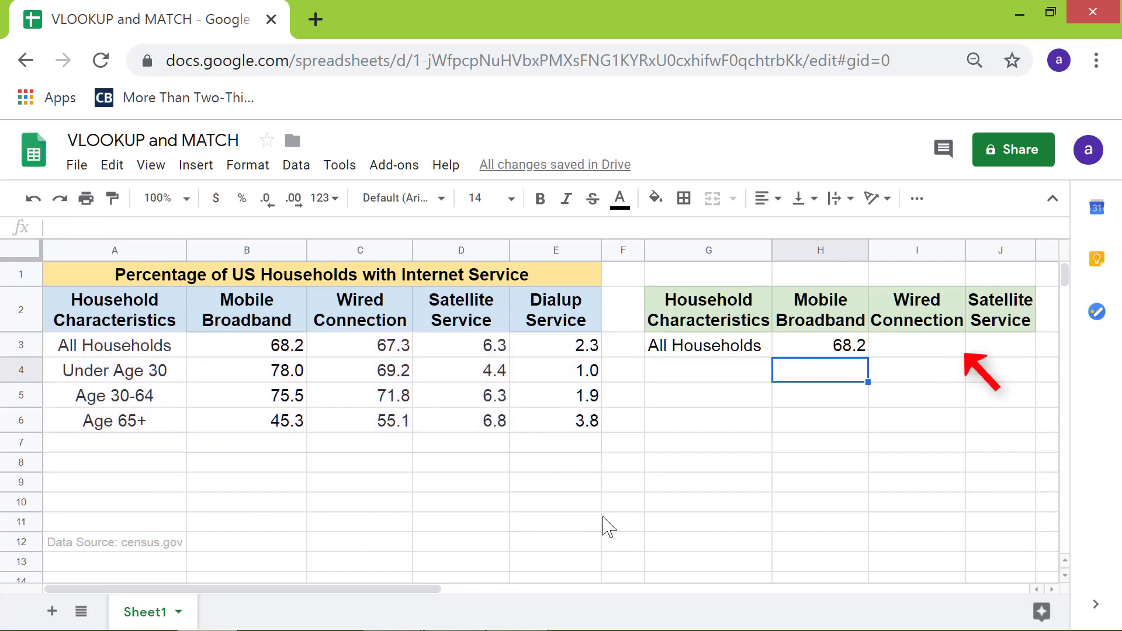
# - Fill the absolute H3 formula into I3 and check why it returns 68.2
pyautogui.click(825, 355)
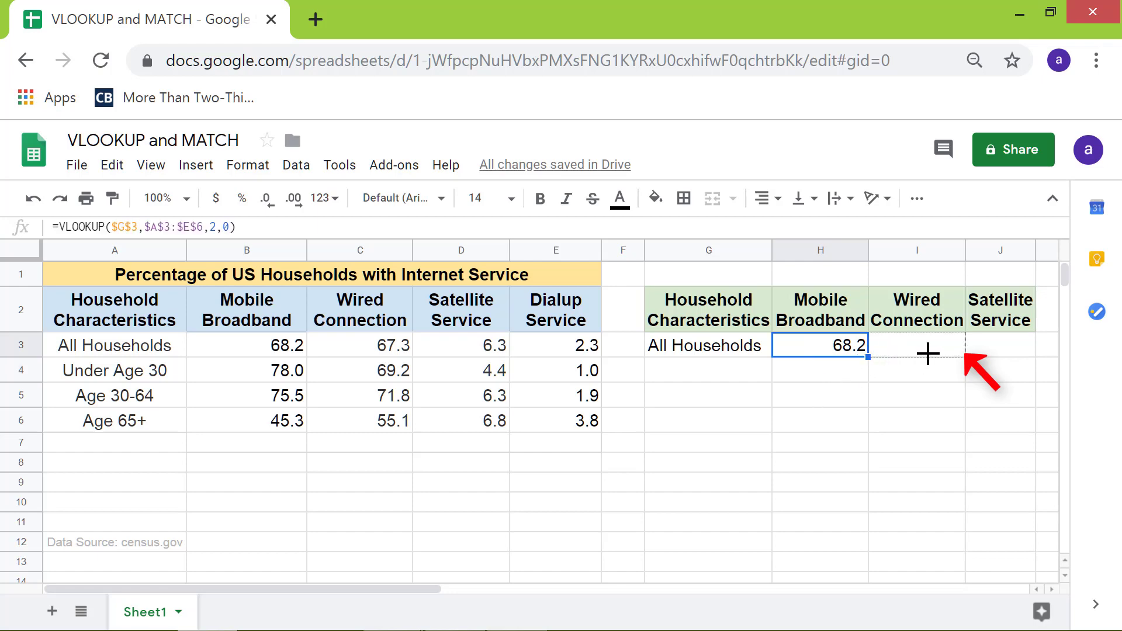
pyautogui.moveTo(873, 355); pyautogui.dragTo(929, 350)
pyautogui.click(932, 377)
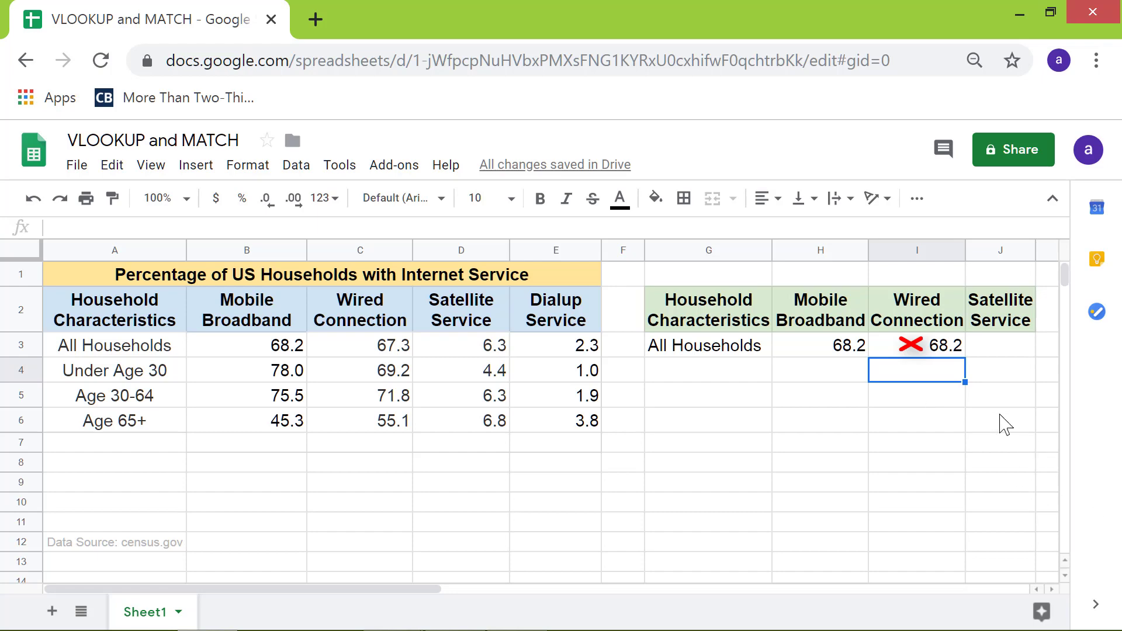
pyautogui.click(945, 350)
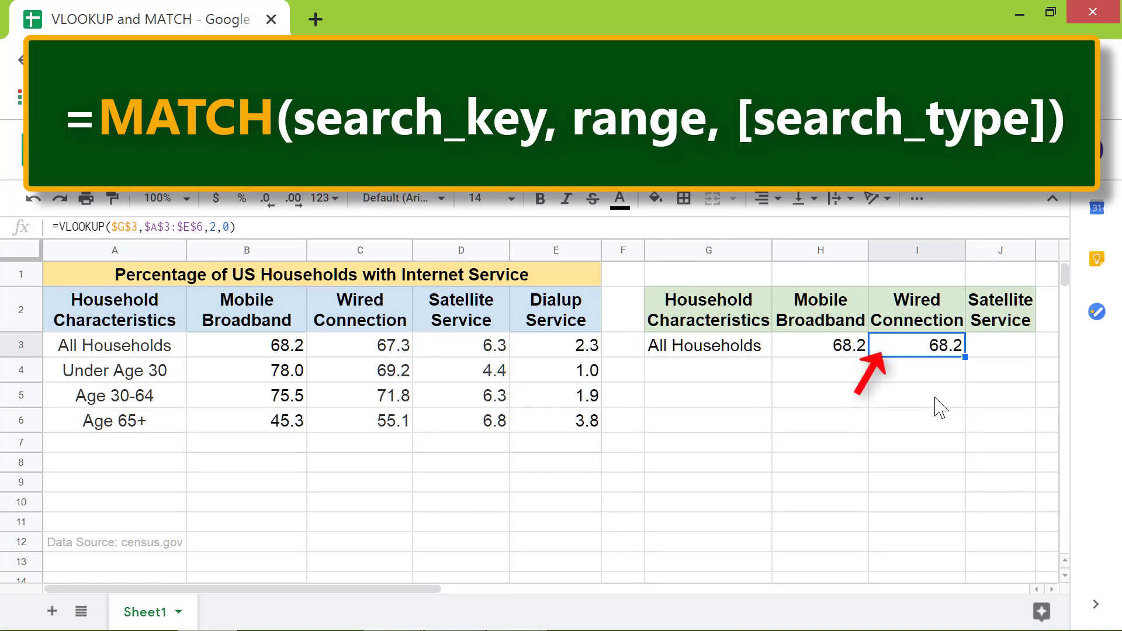
# - Clear I3 and replace H3's column index 2 with MATCH(H2,$A$2:$E$2,0)
pyautogui.press('Delete')
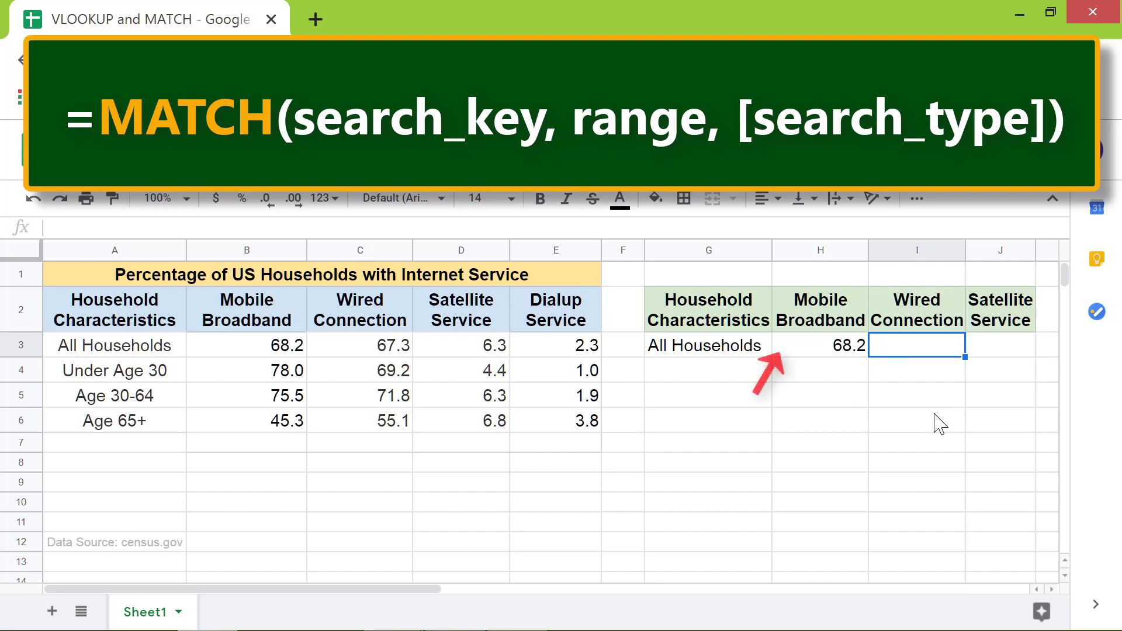
pyautogui.click(848, 355)
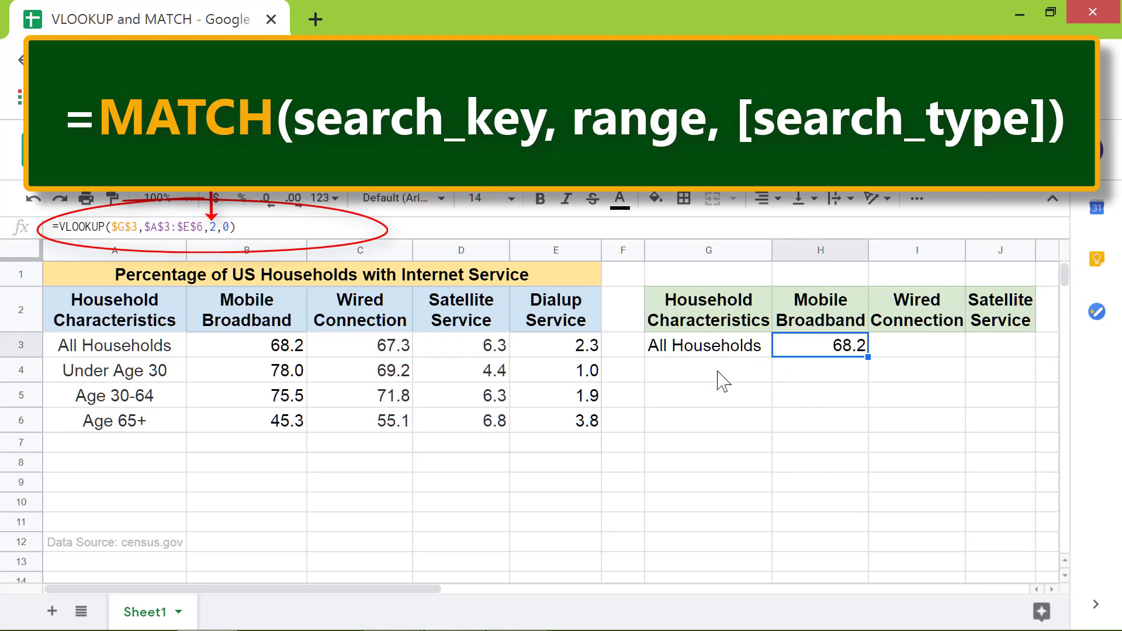
pyautogui.doubleClick(212, 227)
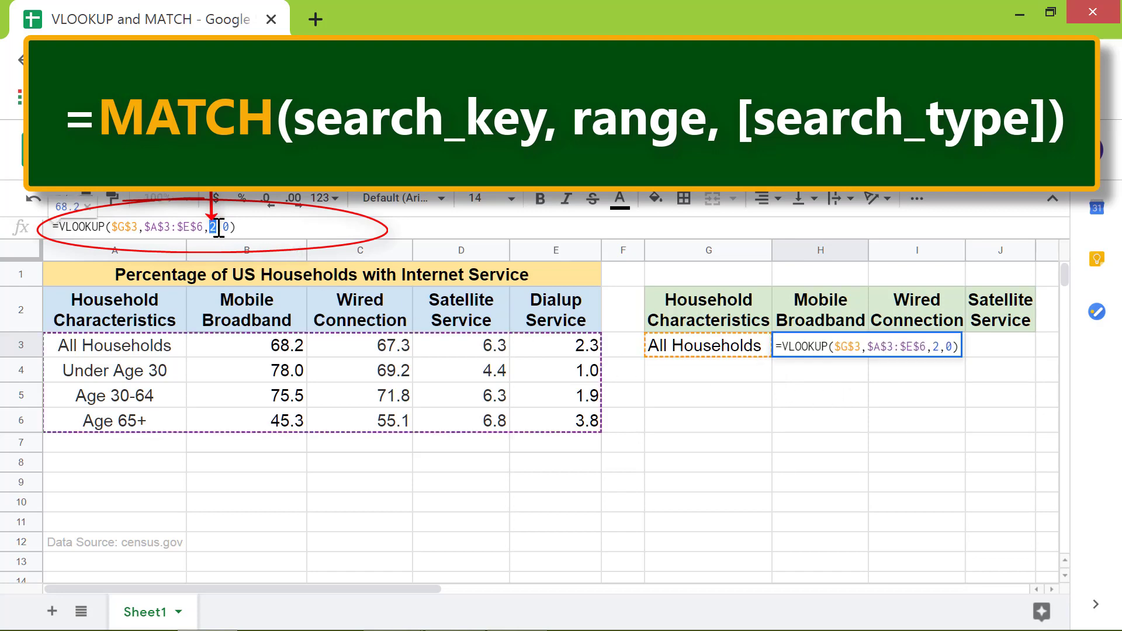
pyautogui.write('MAT')
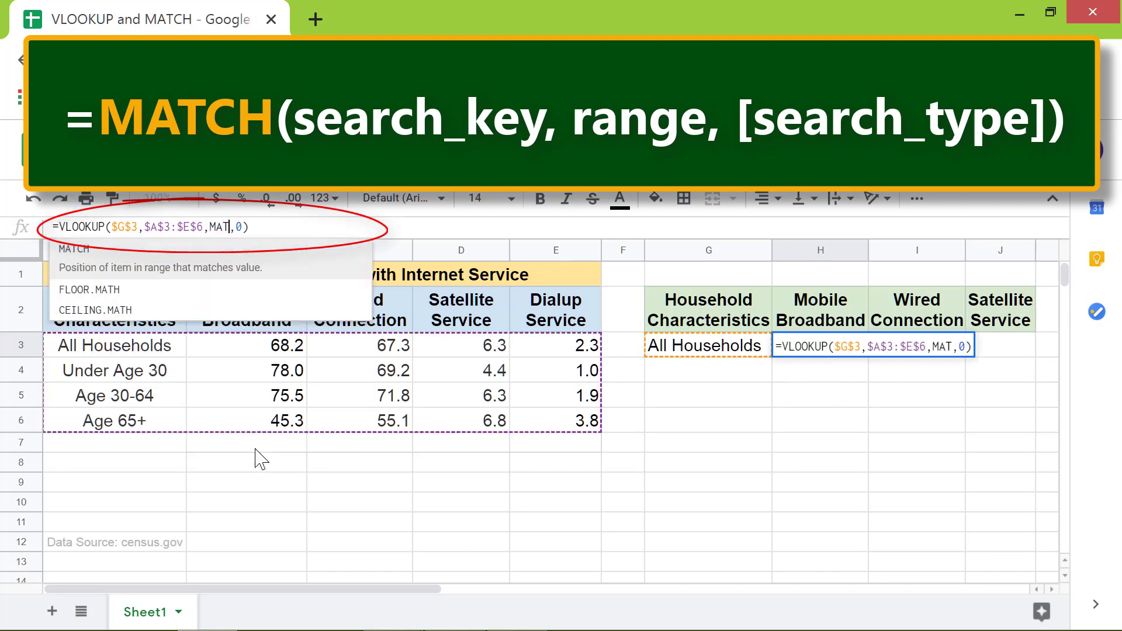
pyautogui.write('C')
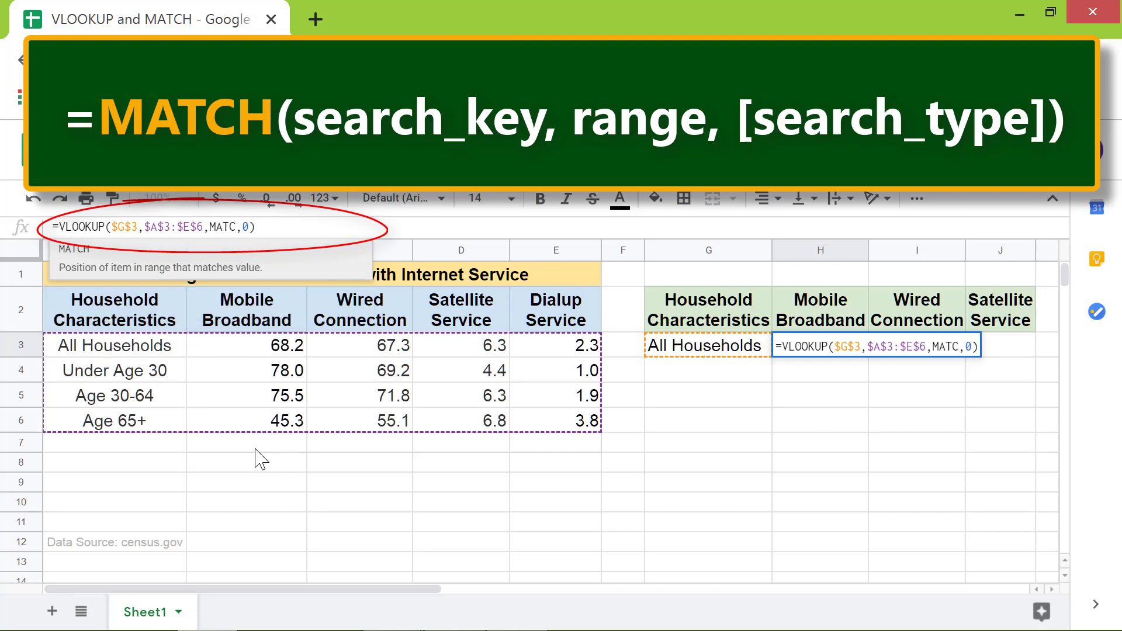
pyautogui.write('H(')
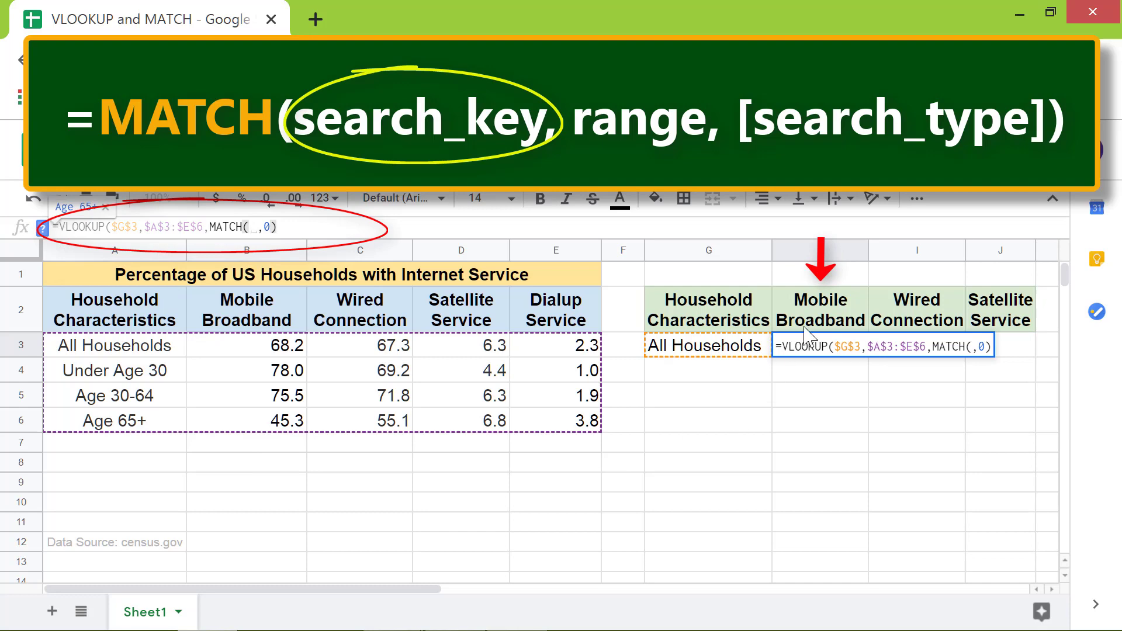
pyautogui.click(819, 312)
pyautogui.write(',')
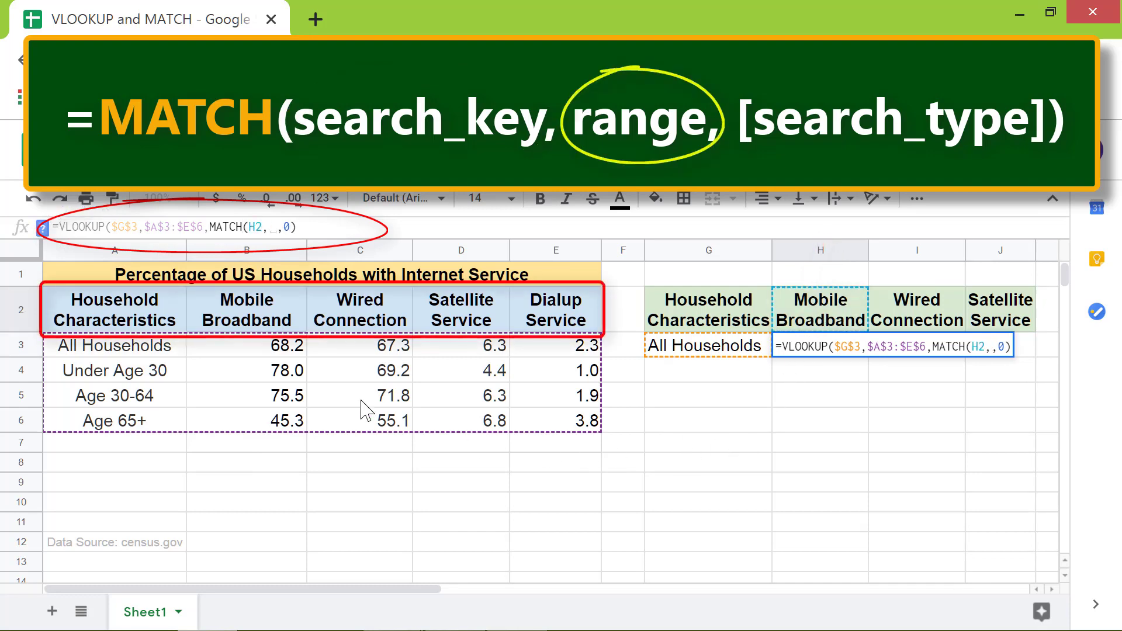
pyautogui.click(127, 312)
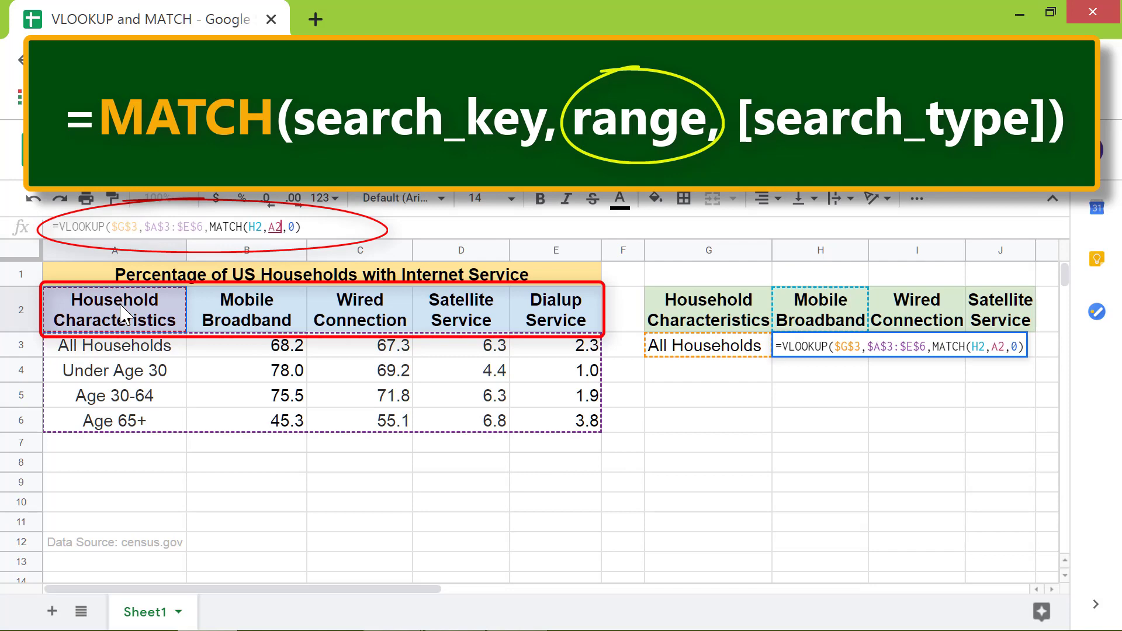
pyautogui.keyDown('shift'); pyautogui.click(556, 310); pyautogui.keyUp('shift')
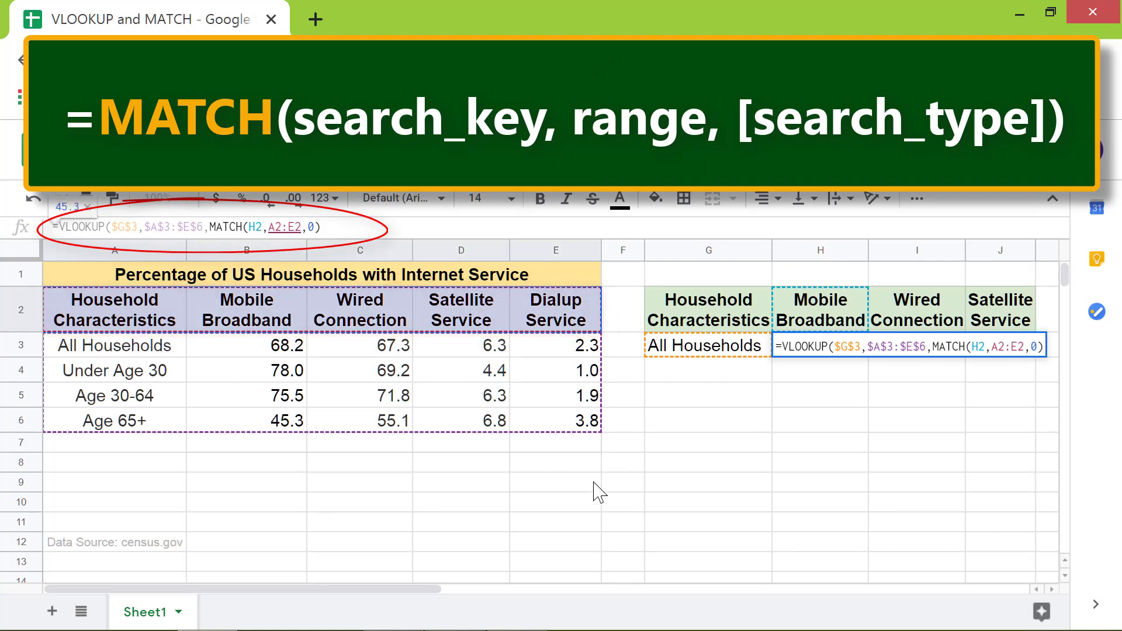
pyautogui.write(',')
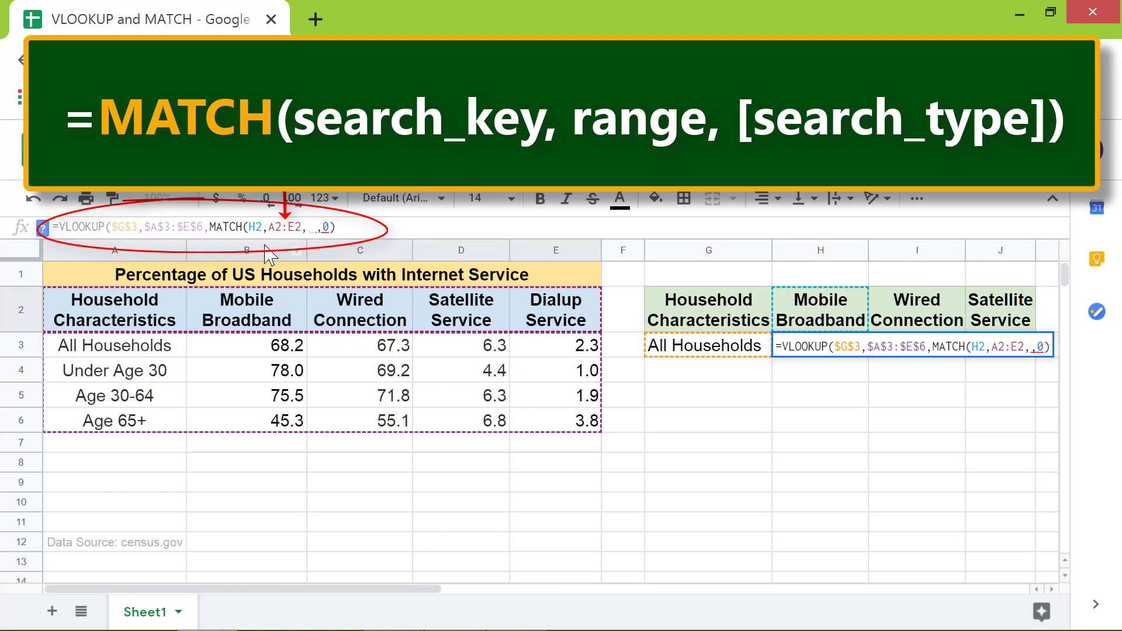
pyautogui.click(268, 227)
pyautogui.press('F4')
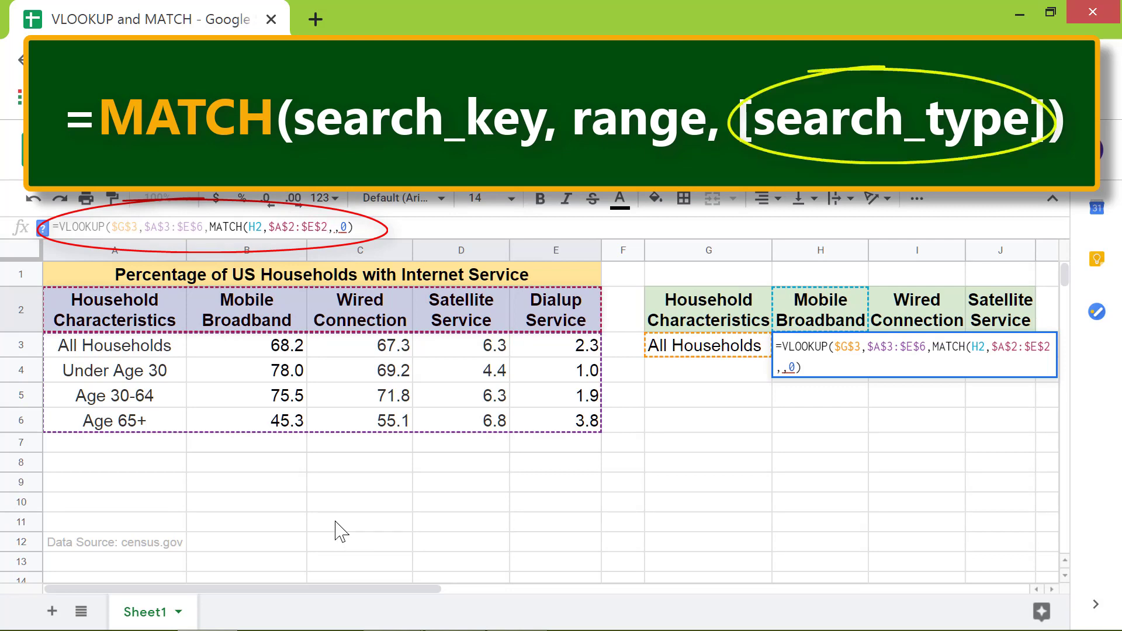
pyautogui.write('0')
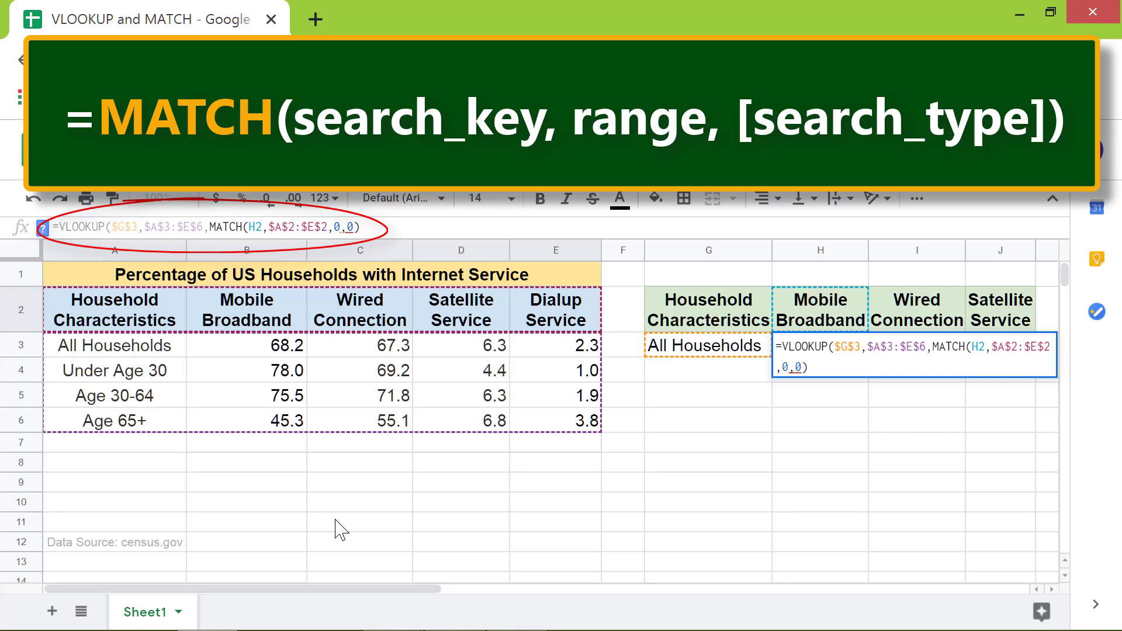
pyautogui.write(')')
pyautogui.press('Return')
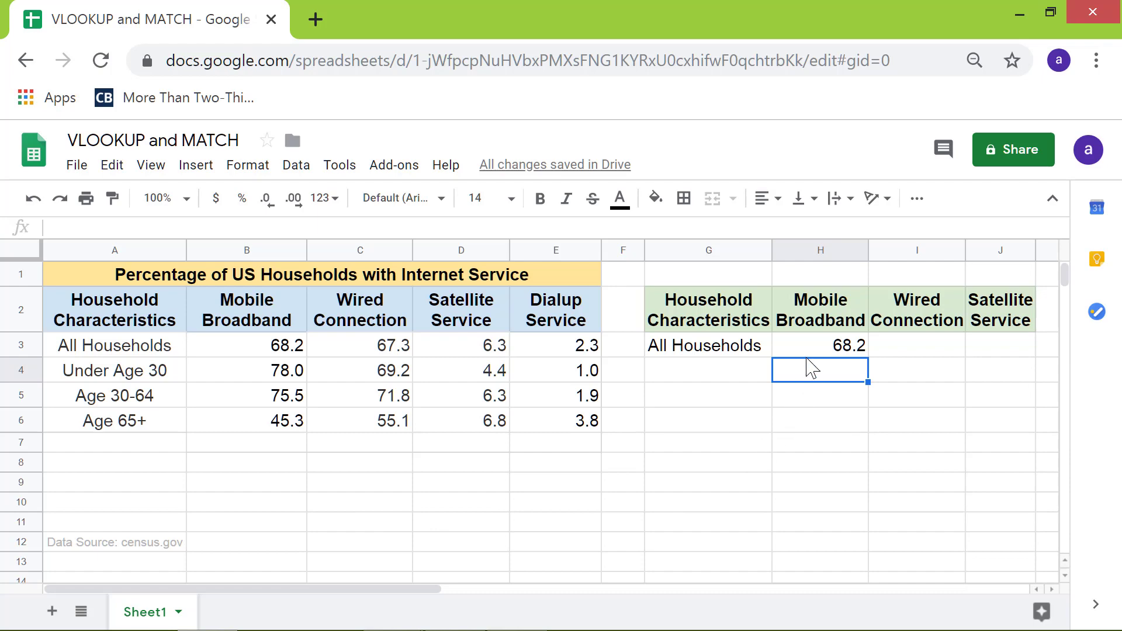
# - Fill the MATCH-based H3 formula across I3 and J3, giving 67.3 and 6.3
pyautogui.click(810, 351)
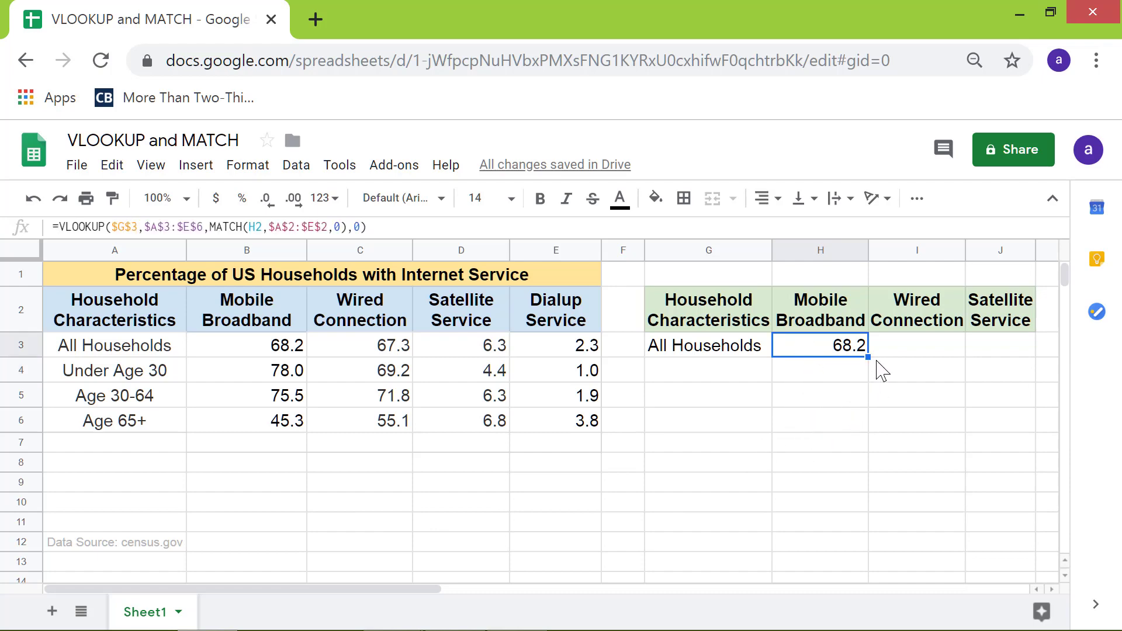
pyautogui.moveTo(867, 357); pyautogui.dragTo(921, 357)
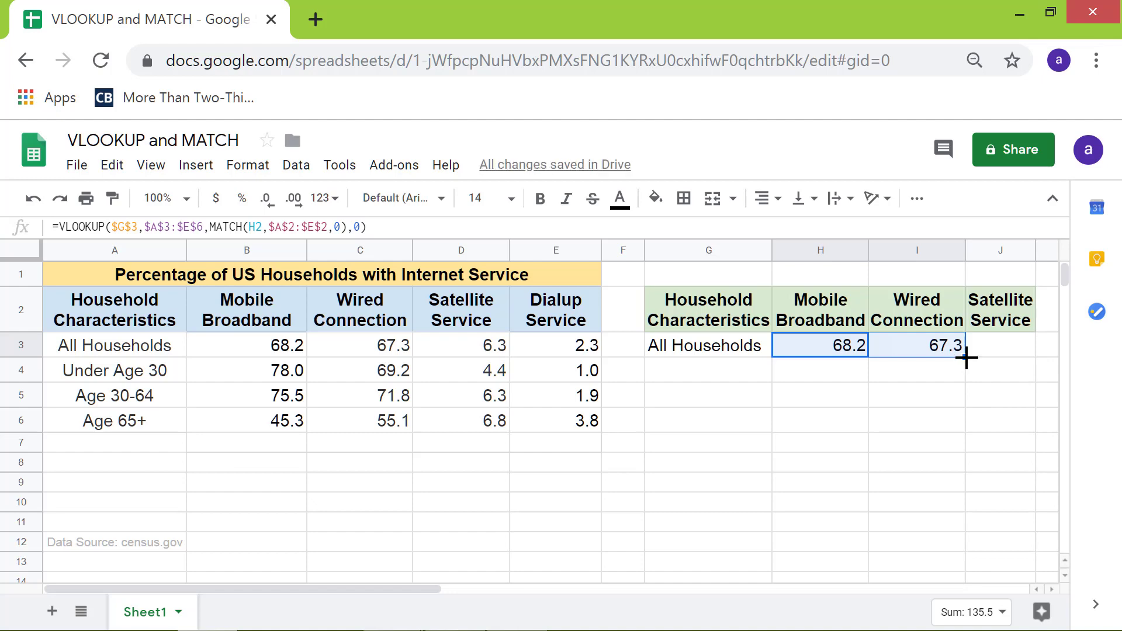
pyautogui.moveTo(965, 356); pyautogui.dragTo(999, 355)
pyautogui.click(991, 377)
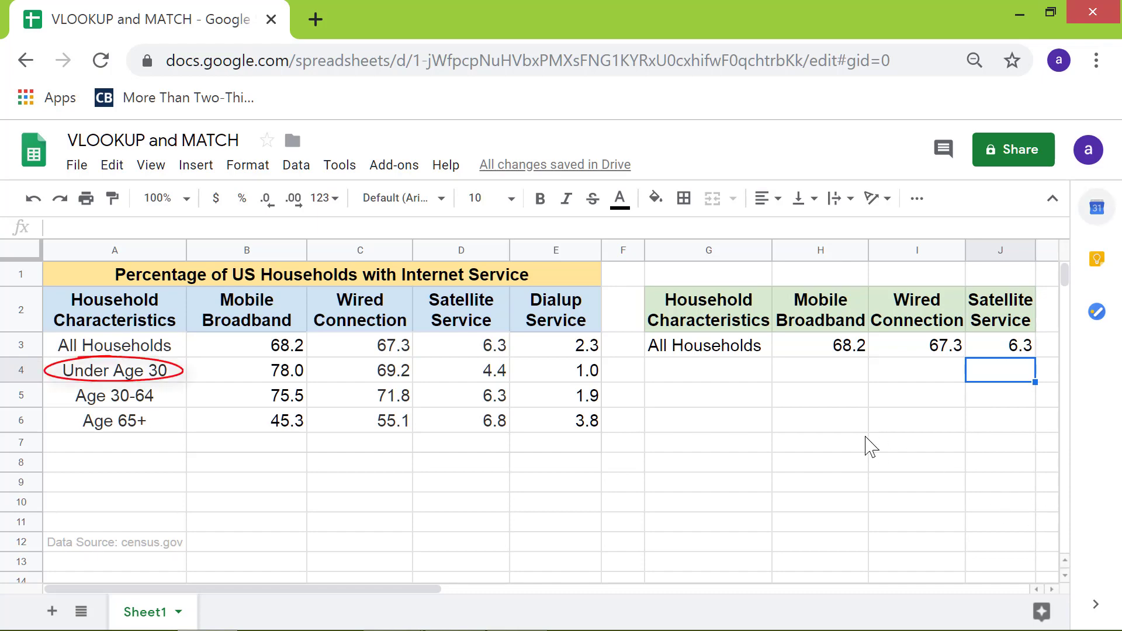
# - Change the G3 search key to 'under age 30', giving 78.0, 69.2 and 4.4
pyautogui.click(721, 351)
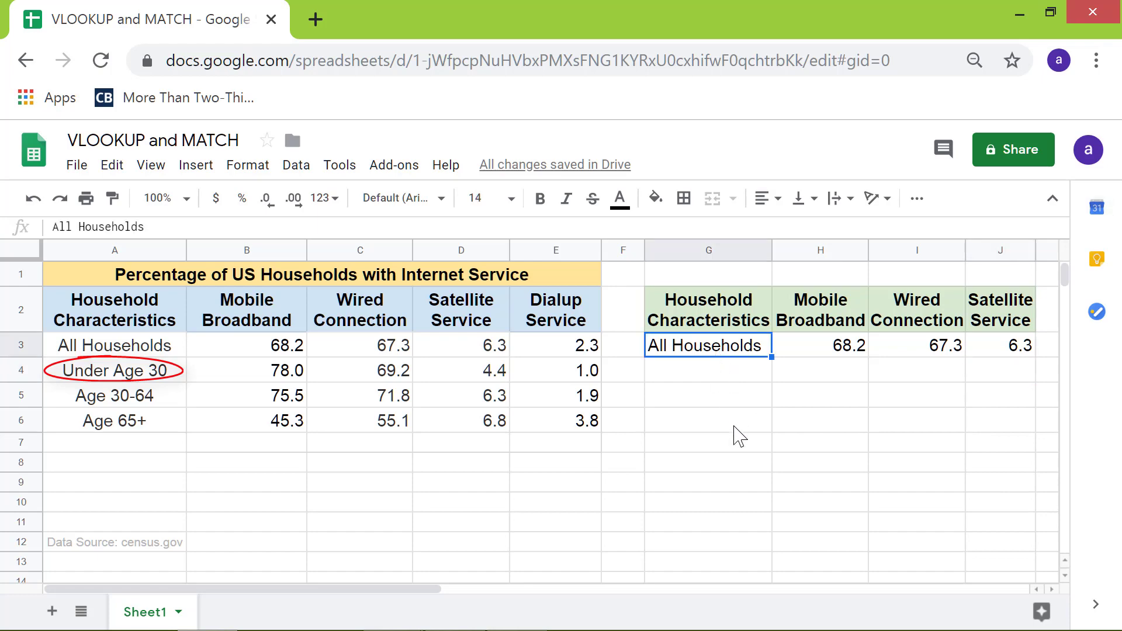
pyautogui.write('under a')
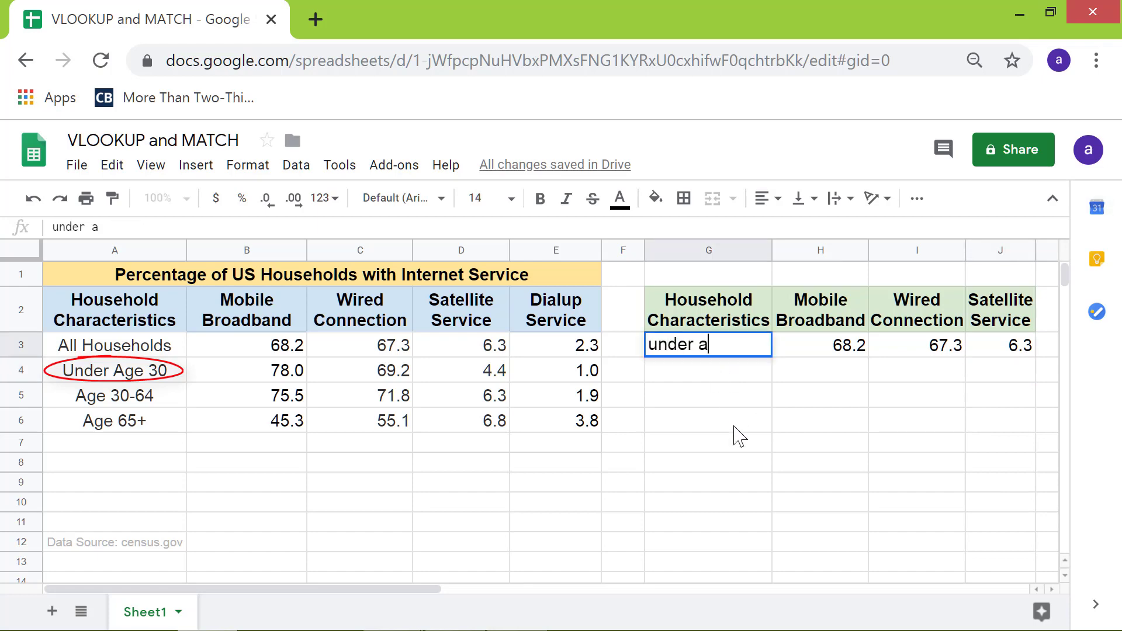
pyautogui.write('ge 30')
pyautogui.press('Return')
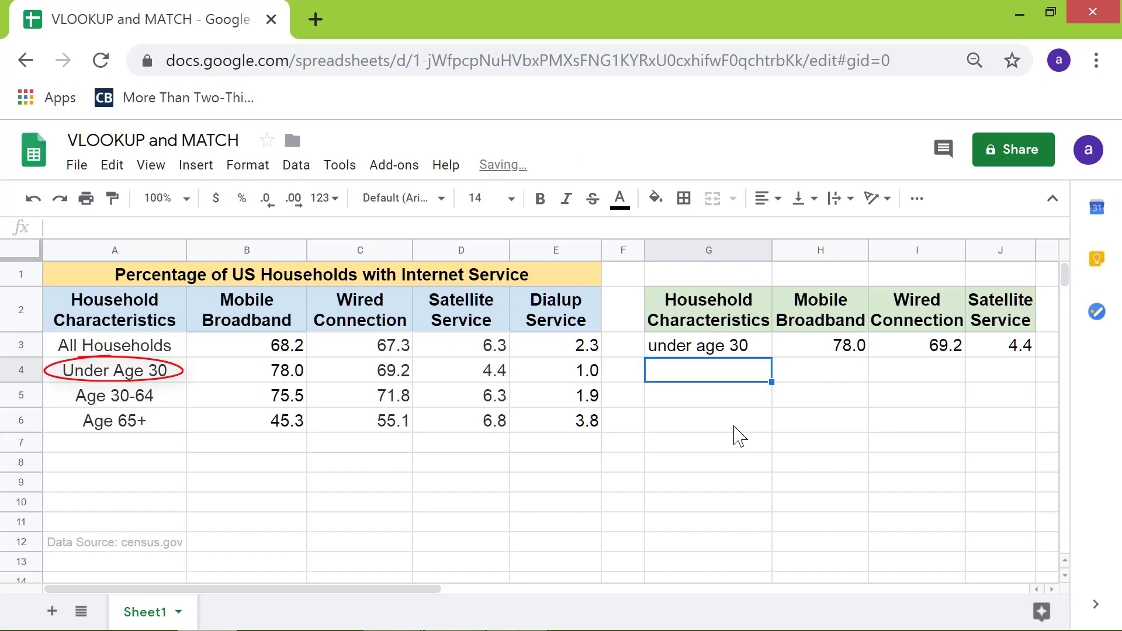